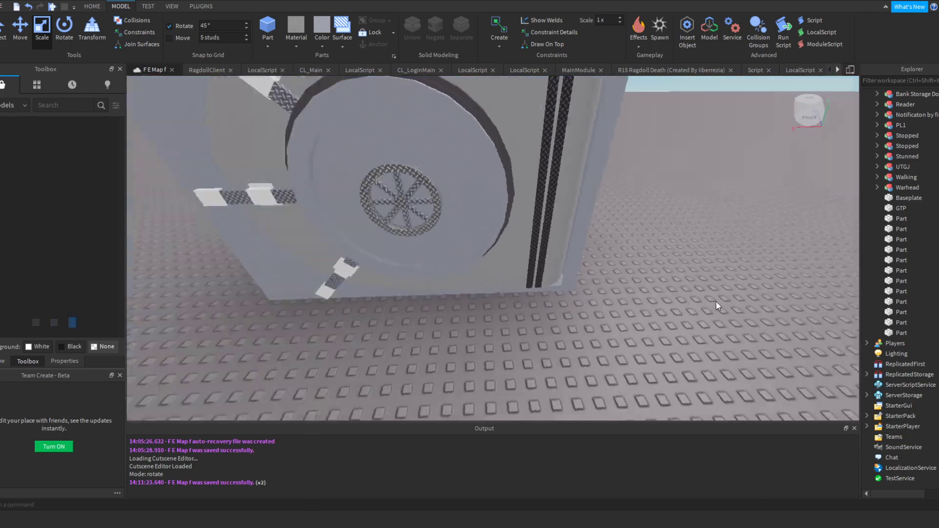
Start a play test from the current camera position and walk the character around the closed bank vault door.
{"action": "key", "text": "s"}
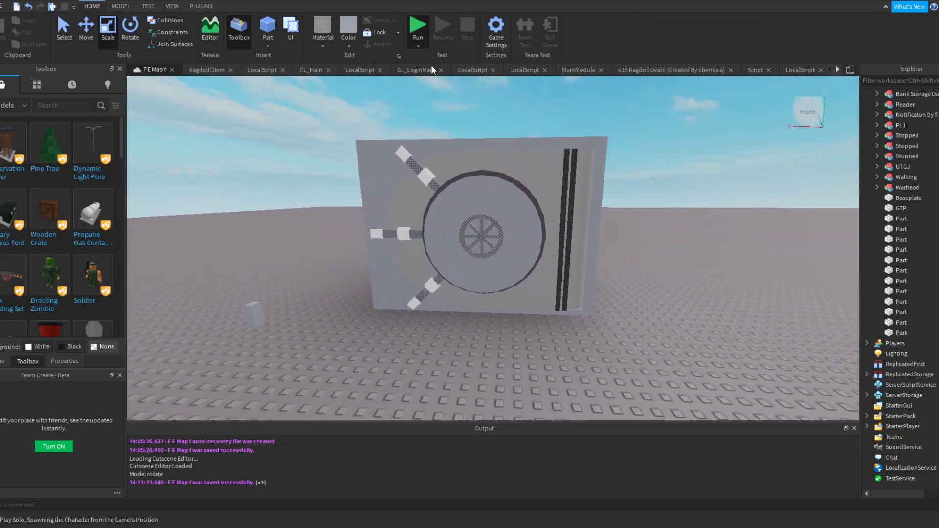
{"action": "left_click", "coordinate": [431, 66]}
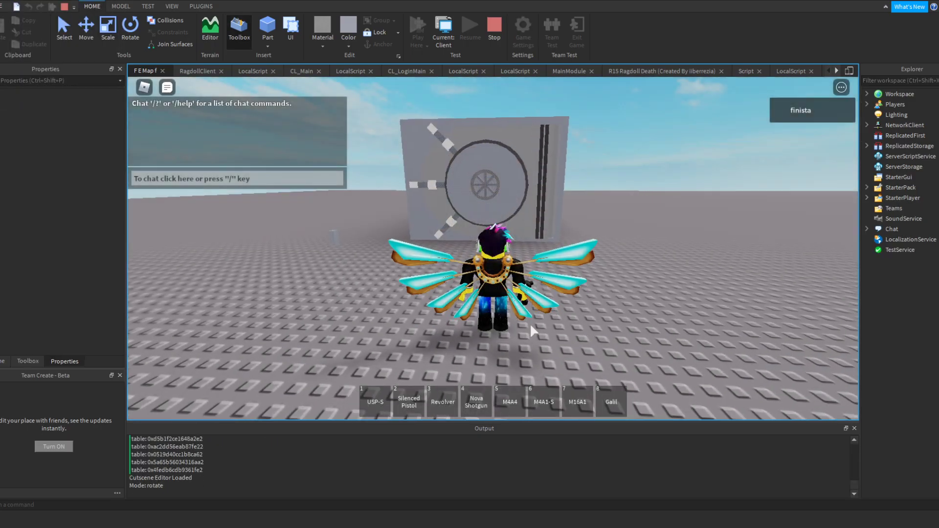
{"action": "right_click_drag", "start_coordinate": [530, 325], "coordinate": [530, 326]}
{"action": "key", "text": "a"}
{"action": "right_click_drag", "start_coordinate": [388, 183], "coordinate": [388, 183]}
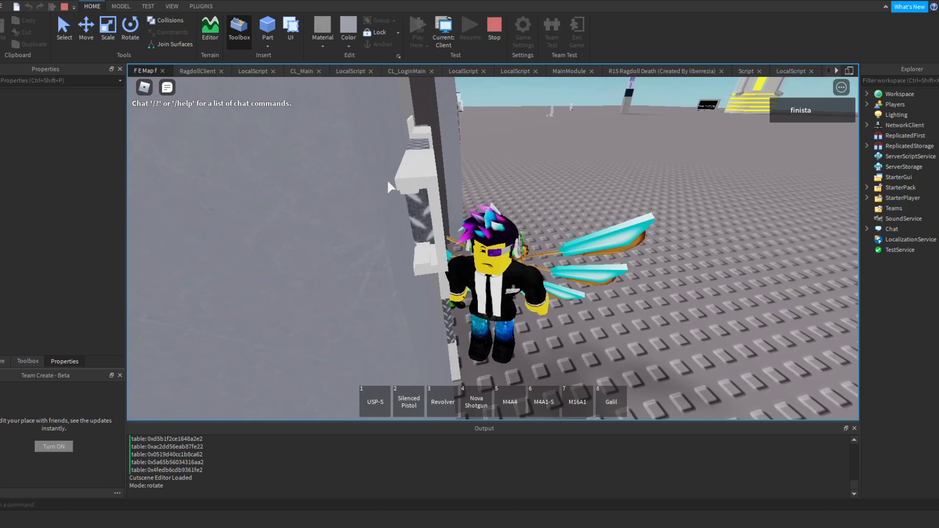
{"action": "right_click_drag", "start_coordinate": [399, 255], "coordinate": [399, 255]}
{"action": "key", "text": "d"}
{"action": "right_click_drag", "start_coordinate": [470, 272], "coordinate": [471, 272]}
{"action": "key", "text": "w"}
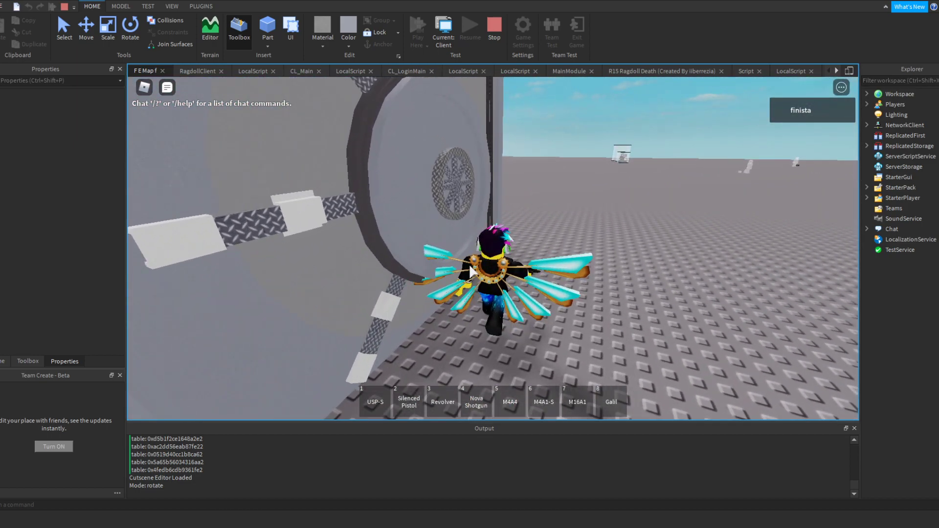
{"action": "key", "text": "w"}
{"action": "right_click_drag", "start_coordinate": [290, 280], "coordinate": [288, 278]}
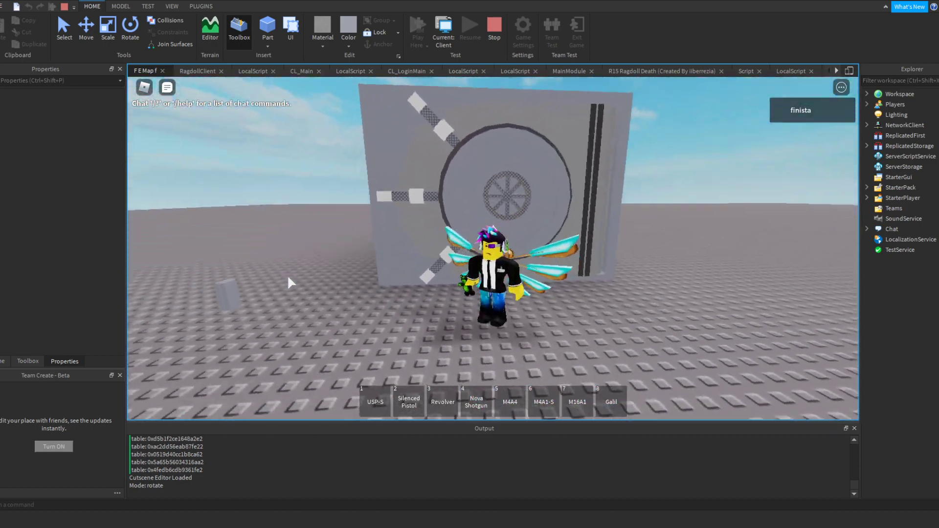
Enable the Open script of Bank Storage Door on the server side and view the door in the client.
{"action": "left_click", "coordinate": [435, 39]}
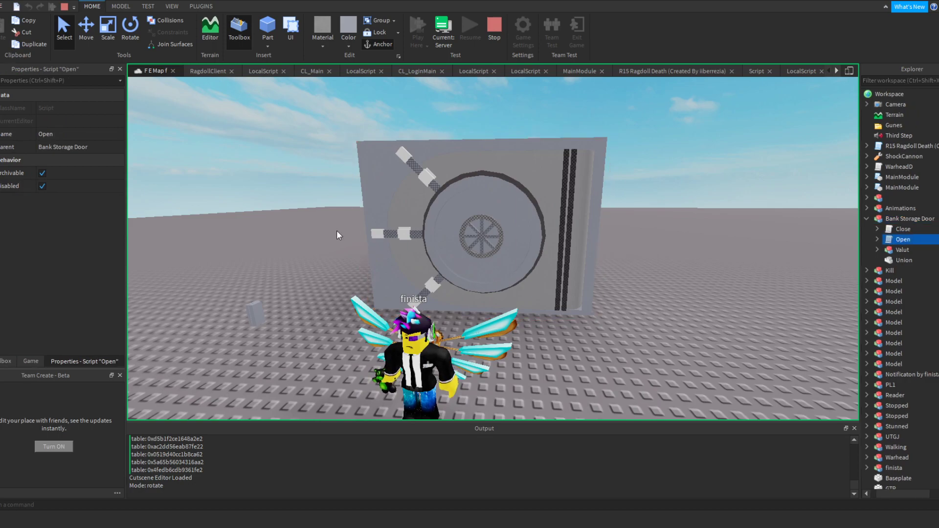
{"action": "left_click", "coordinate": [42, 187]}
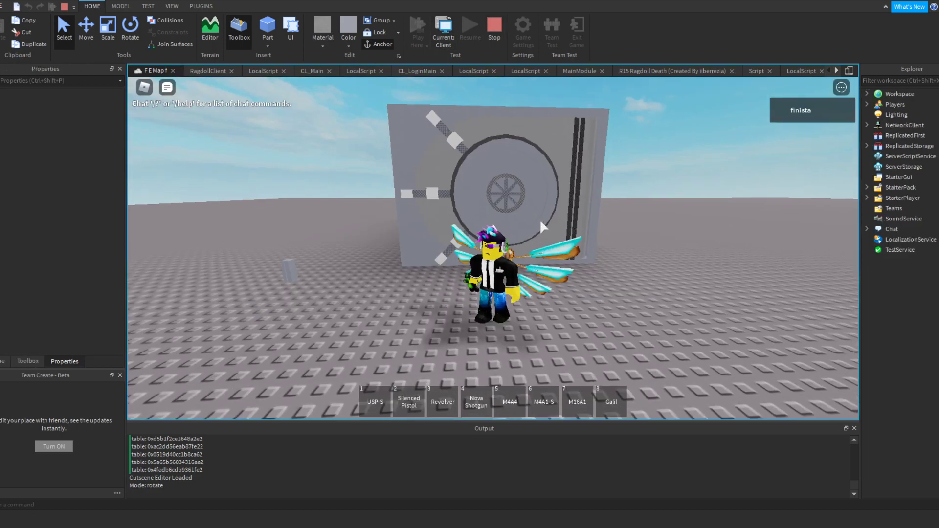
{"action": "scroll", "coordinate": [539, 219], "scroll_direction": "up", "scroll_amount": 5}
{"action": "key", "text": "s"}
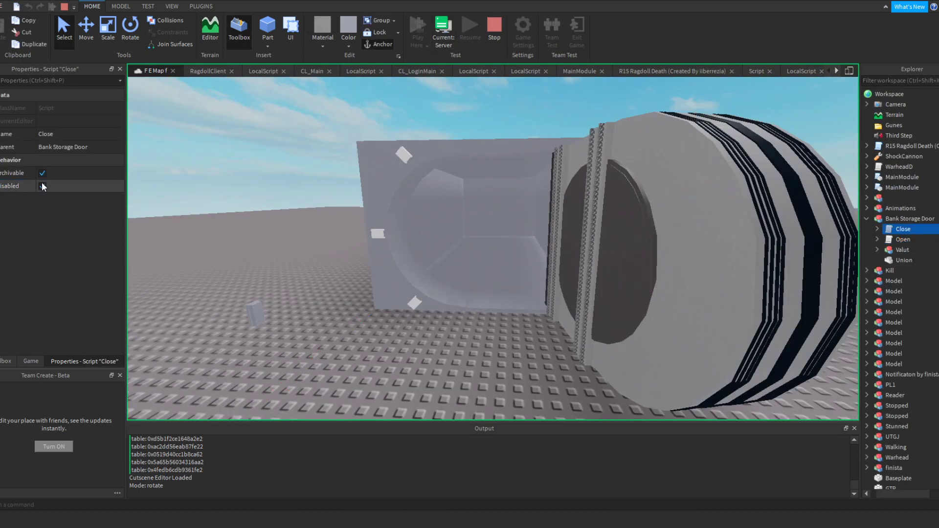
Return the play test to the client view and walk the character up to the vault door.
{"action": "left_click", "coordinate": [453, 40]}
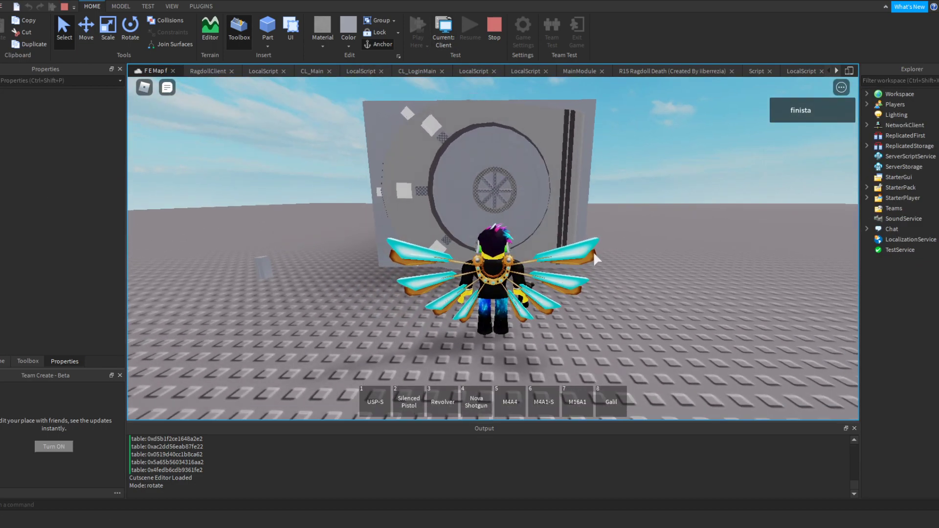
{"action": "key", "text": "w"}
{"action": "right_click_drag", "start_coordinate": [594, 251], "coordinate": [594, 251]}
{"action": "key", "text": "w"}
{"action": "key", "text": "s"}
{"action": "key", "text": "w"}
{"action": "scroll", "coordinate": [594, 252], "scroll_direction": "up", "scroll_amount": 5}
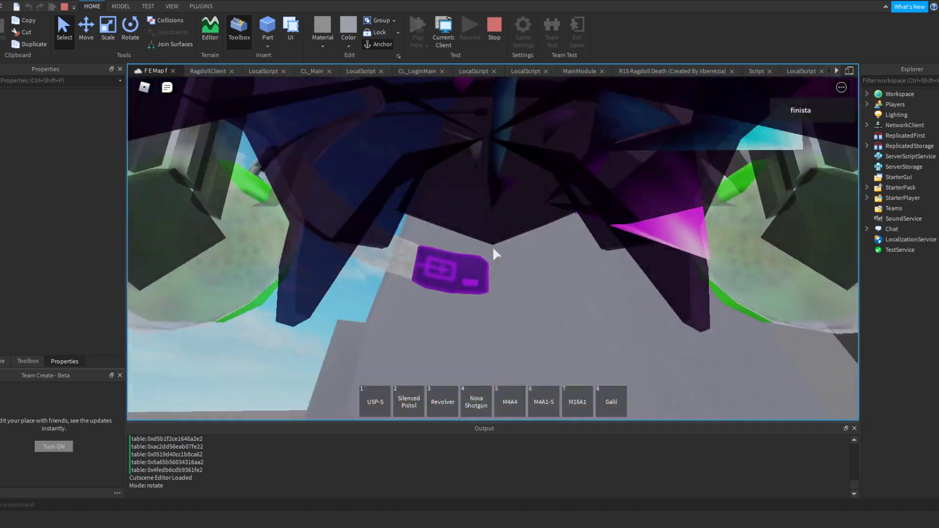
Equip the USP-S, test-fire it at the vault door's wheel, and put it away.
{"action": "key", "text": "6"}
{"action": "key", "text": "6"}
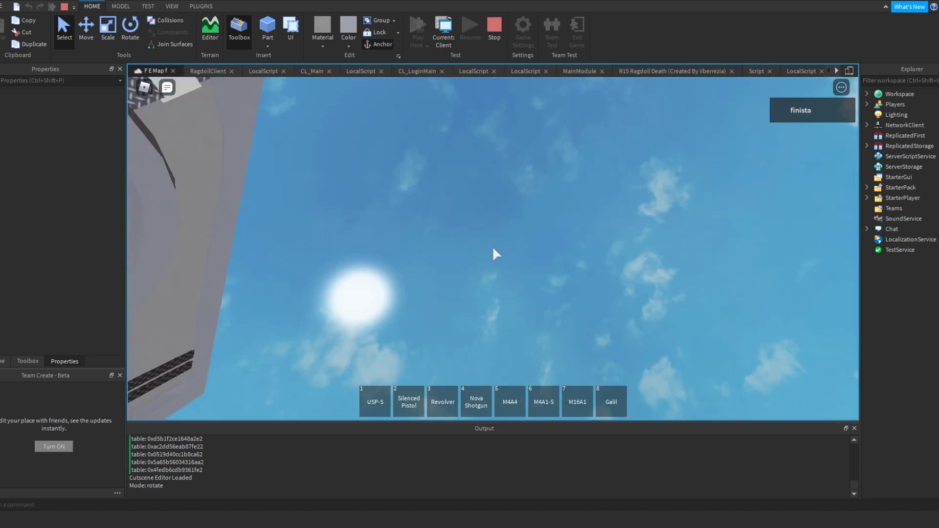
{"action": "scroll", "coordinate": [493, 249], "scroll_direction": "down", "scroll_amount": 5}
{"action": "right_click_drag", "start_coordinate": [493, 249], "coordinate": [494, 249]}
{"action": "key", "text": "1"}
{"action": "left_click", "coordinate": [571, 202]}
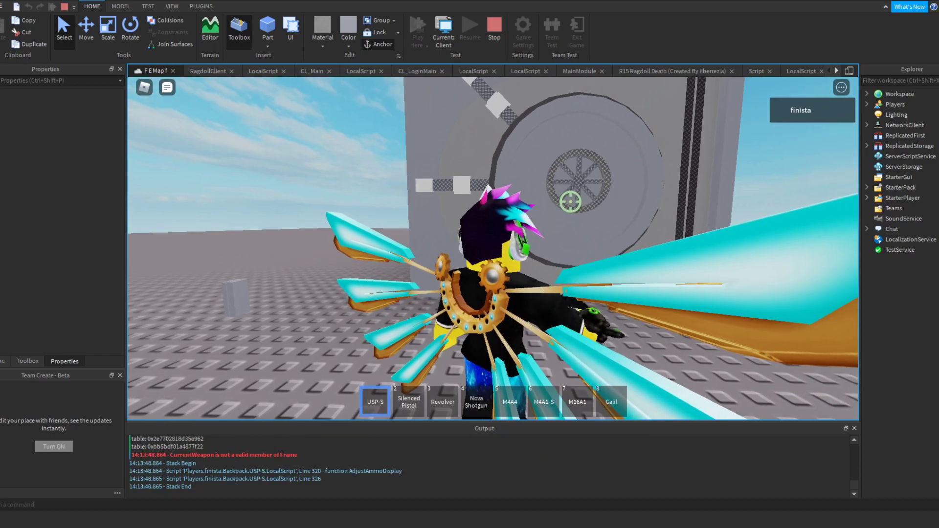
{"action": "key", "text": "1"}
Equip the Silenced Pistol in first-person view and fire several shots at the vault door.
{"action": "right_click_drag", "start_coordinate": [575, 189], "coordinate": [575, 189]}
{"action": "scroll", "coordinate": [574, 189], "scroll_direction": "up", "scroll_amount": 5}
{"action": "key", "text": "2"}
{"action": "key", "text": "2"}
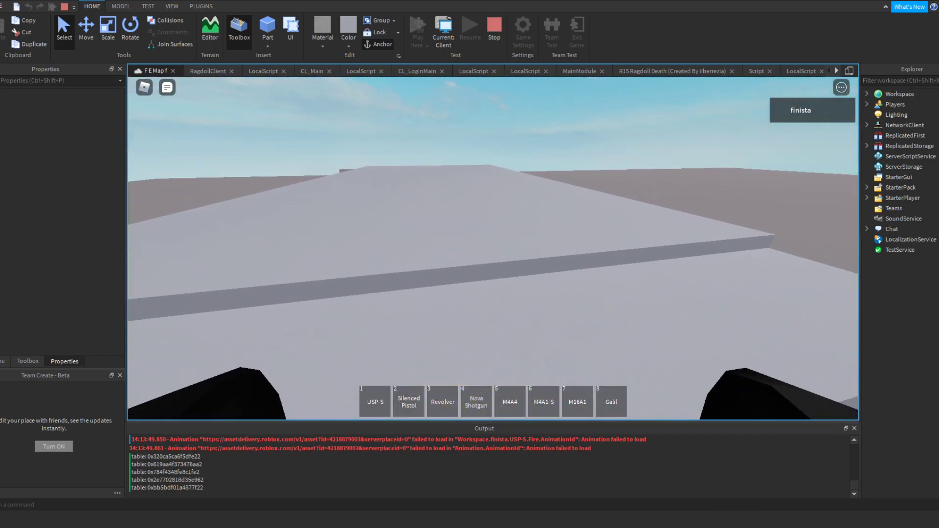
{"action": "key", "text": "2"}
{"action": "key", "text": "2"}
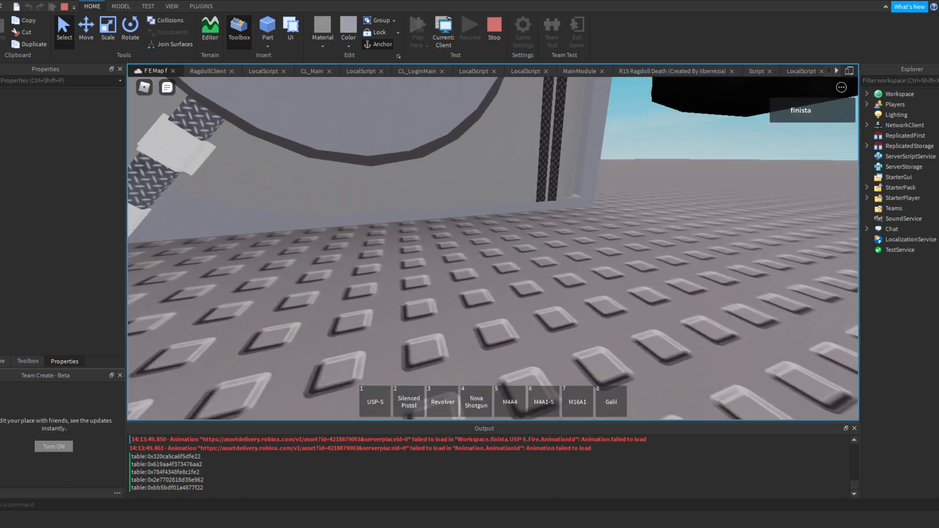
{"action": "key", "text": "2"}
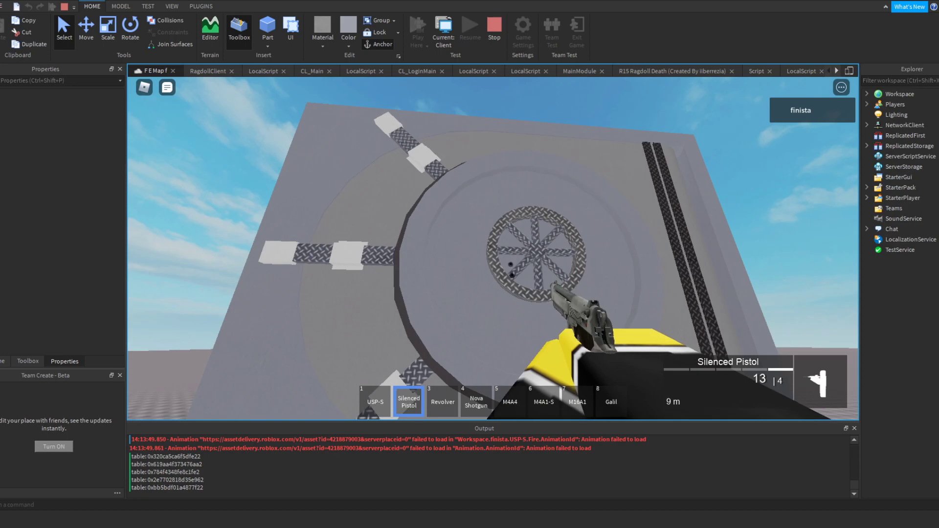
{"action": "key", "text": "s"}
{"action": "left_click", "coordinate": [494, 249]}
{"action": "left_click", "coordinate": [493, 248]}
{"action": "left_click", "coordinate": [493, 248]}
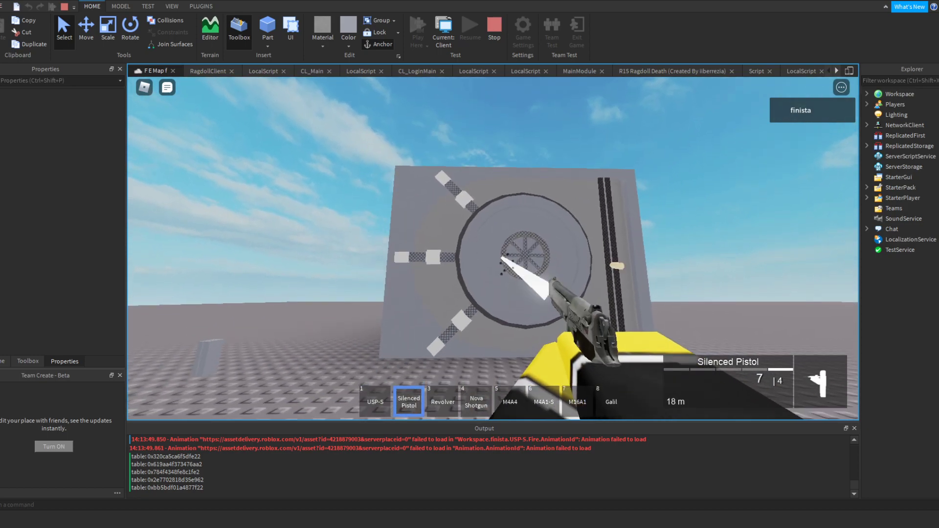
{"action": "left_click", "coordinate": [493, 249]}
{"action": "left_click", "coordinate": [493, 249]}
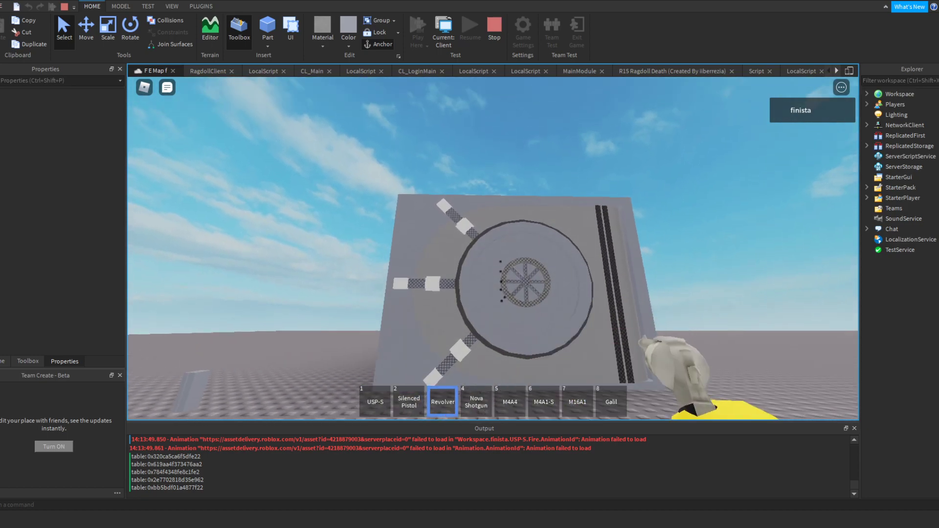
Try out the M4A4, put it away, and re-equip the Silenced Pistol in first-person view.
{"action": "key", "text": "5"}
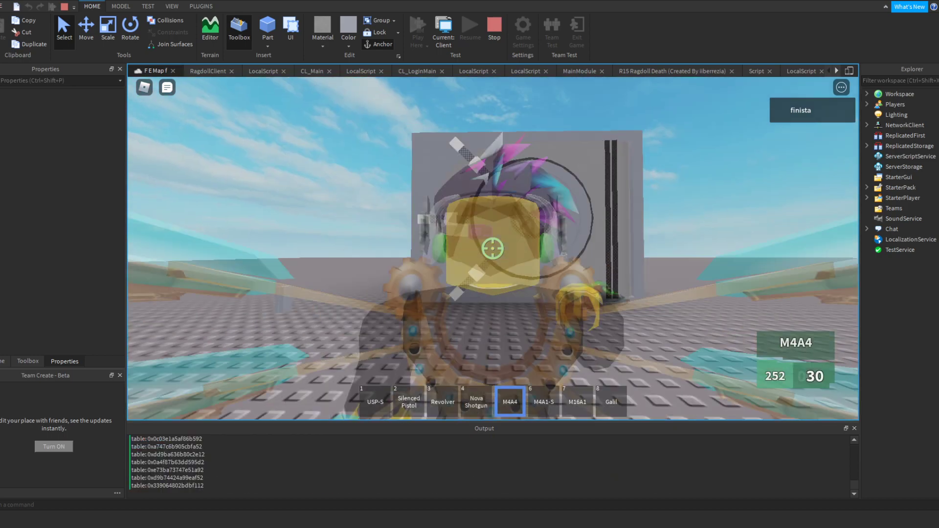
{"action": "key", "text": "5"}
{"action": "key", "text": "2"}
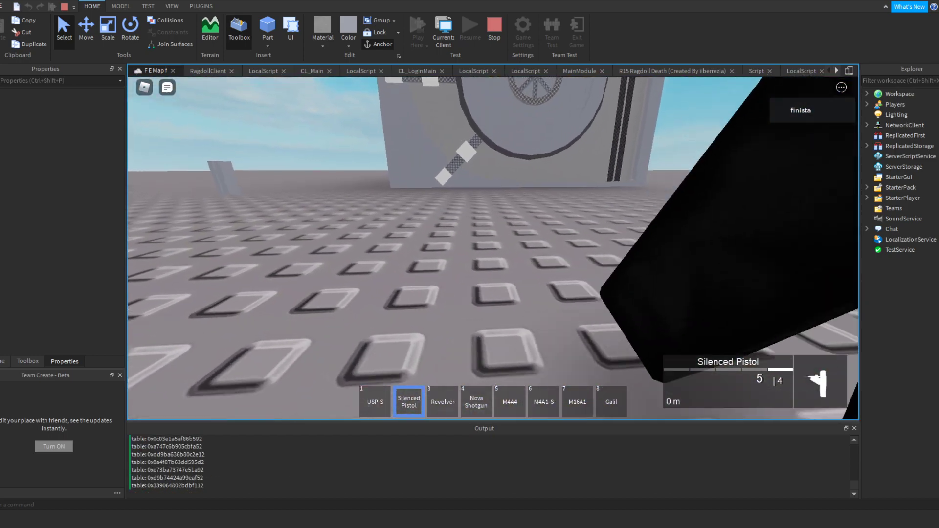
{"action": "key", "text": "2"}
{"action": "right_click_drag", "start_coordinate": [493, 249], "coordinate": [482, 293]}
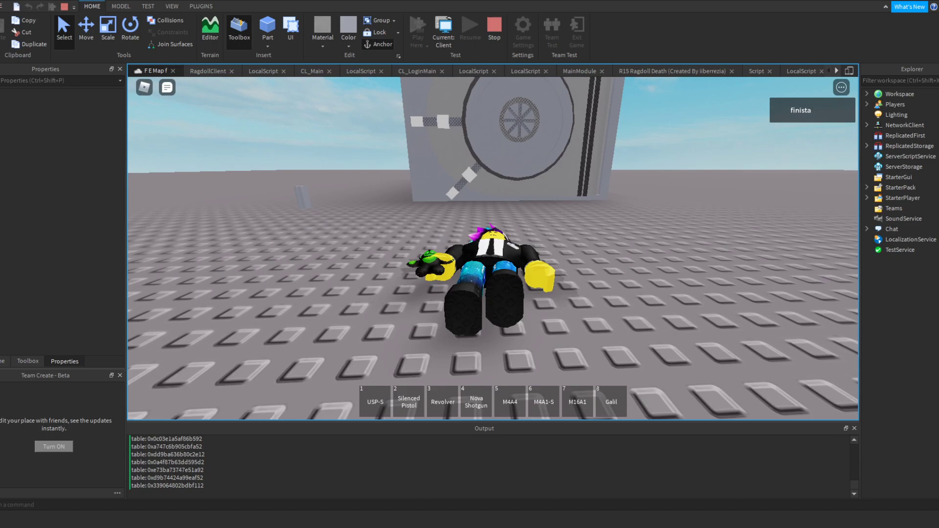
{"action": "key", "text": "2"}
{"action": "scroll", "coordinate": [493, 248], "scroll_direction": "up", "scroll_amount": 5}
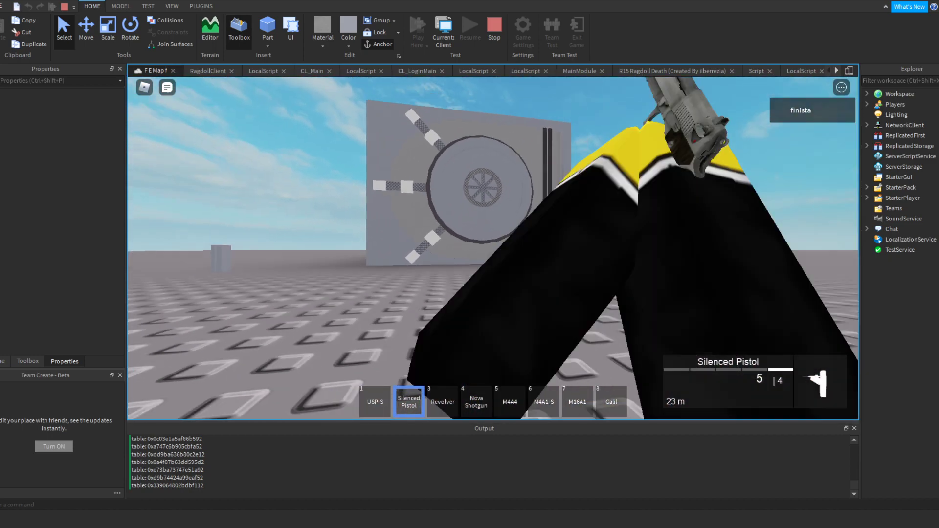
Empty the Silenced Pistol at the vault door using its sights, and briefly swap to the USP-S.
{"action": "key", "text": "w"}
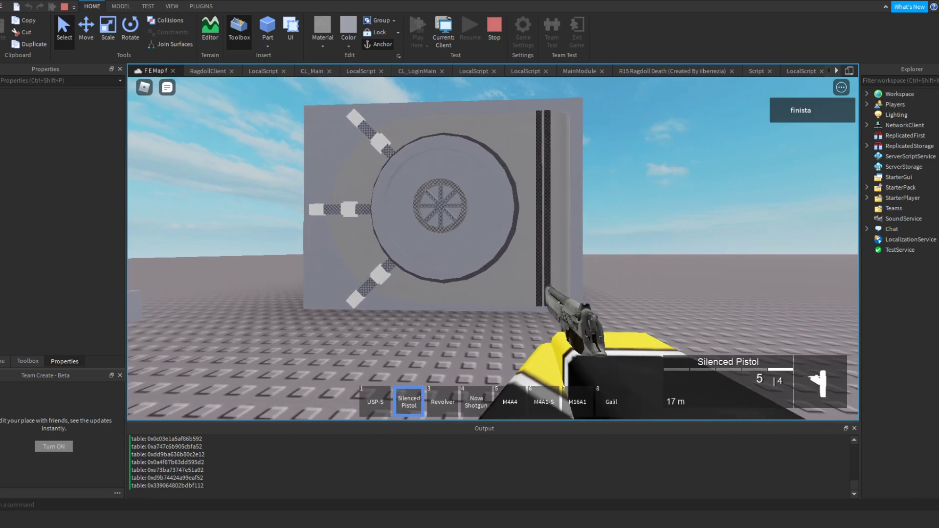
{"action": "right_click", "coordinate": [493, 249]}
{"action": "left_click", "coordinate": [493, 249]}
{"action": "left_click", "coordinate": [493, 249]}
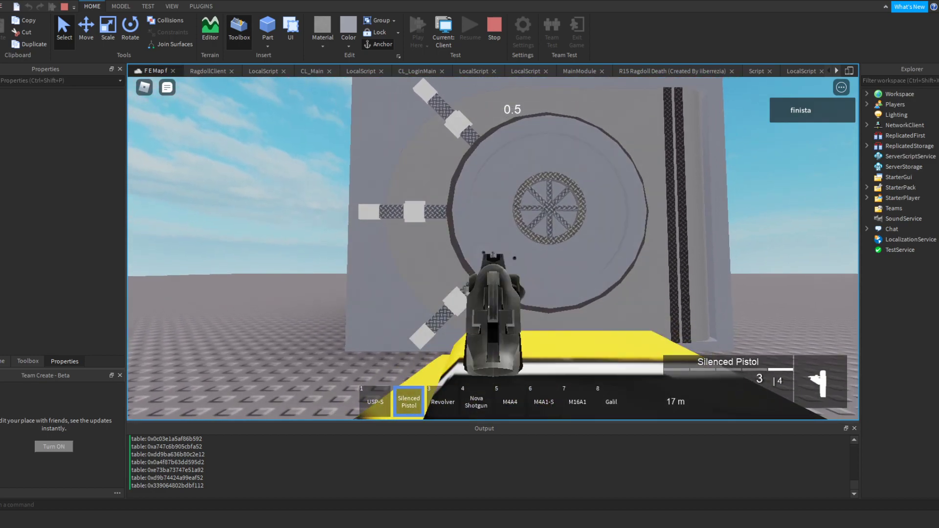
{"action": "left_click", "coordinate": [493, 249]}
{"action": "left_click", "coordinate": [493, 248]}
{"action": "left_click", "coordinate": [493, 248]}
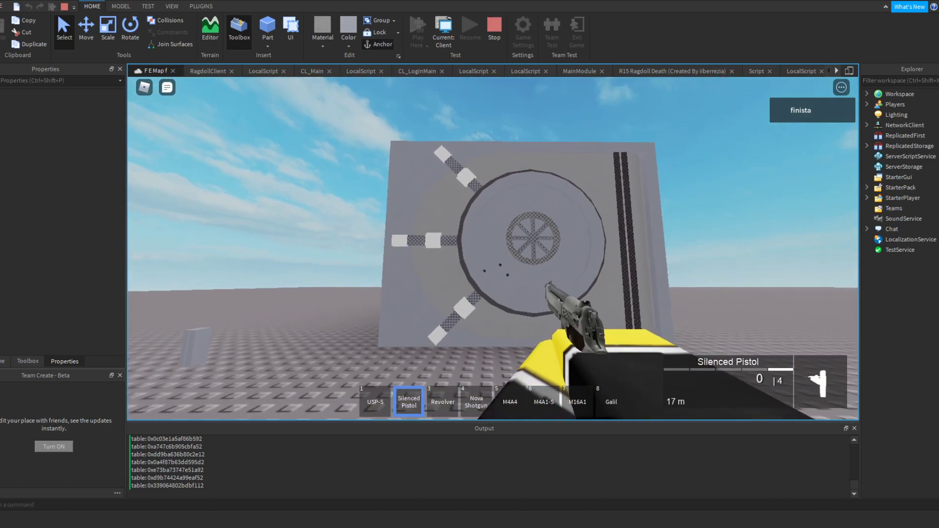
{"action": "key", "text": "1"}
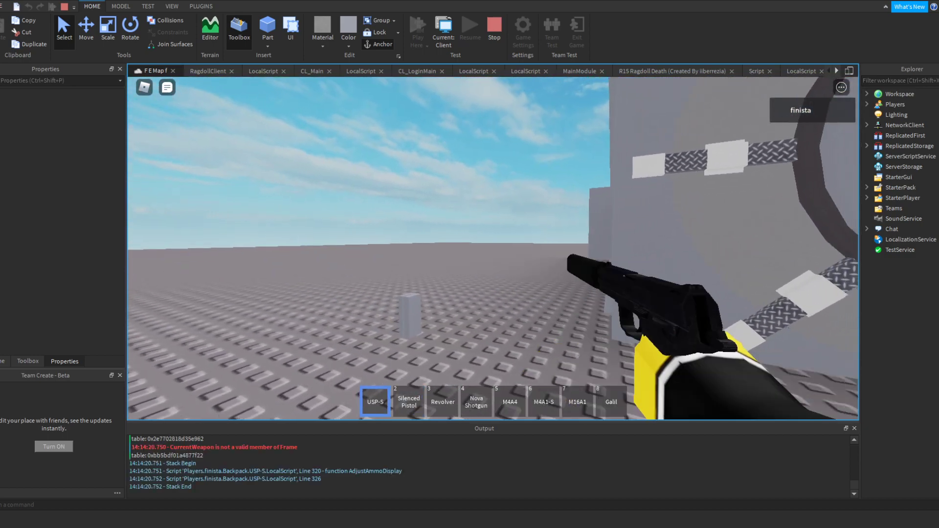
{"action": "key", "text": "1"}
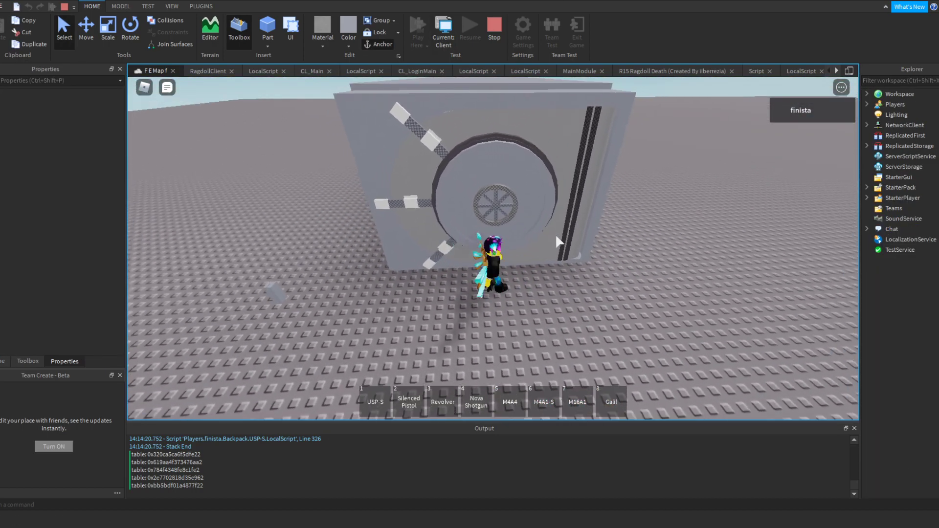
Jump the character around the vault and walk it through the open door to explore the interior.
{"action": "key", "text": "space"}
{"action": "right_click_drag", "start_coordinate": [556, 236], "coordinate": [556, 236]}
{"action": "key", "text": "shift"}
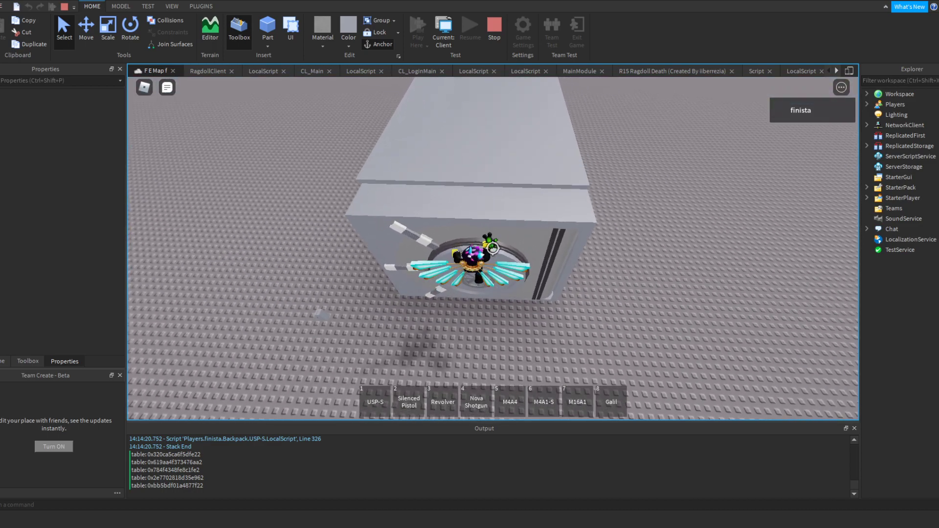
{"action": "key", "text": "shift"}
{"action": "key", "text": "a"}
{"action": "key", "text": "w"}
{"action": "right_click_drag", "start_coordinate": [494, 254], "coordinate": [493, 248]}
{"action": "key", "text": "w"}
{"action": "key", "text": "w"}
{"action": "scroll", "coordinate": [496, 254], "scroll_direction": "up", "scroll_amount": 2}
{"action": "scroll", "coordinate": [493, 248], "scroll_direction": "down", "scroll_amount": 3}
{"action": "key", "text": "w"}
{"action": "right_click_drag", "start_coordinate": [531, 210], "coordinate": [531, 210]}
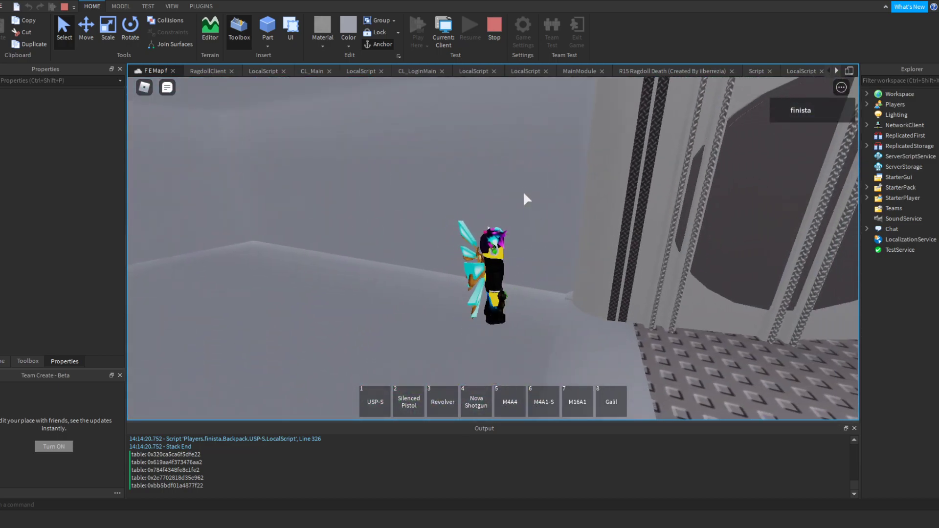
Enable the Close script of Bank Storage Door on the server side to shut the vault.
{"action": "left_click", "coordinate": [868, 93]}
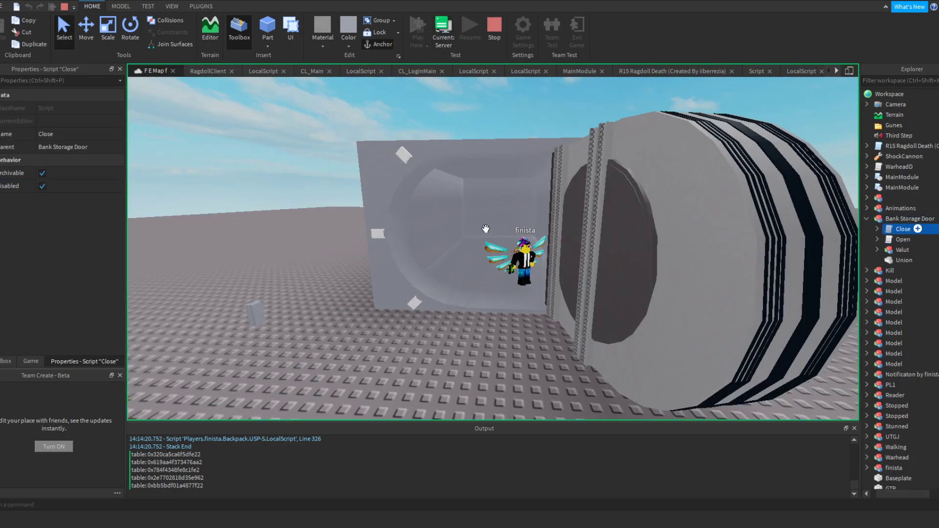
{"action": "left_click", "coordinate": [43, 186]}
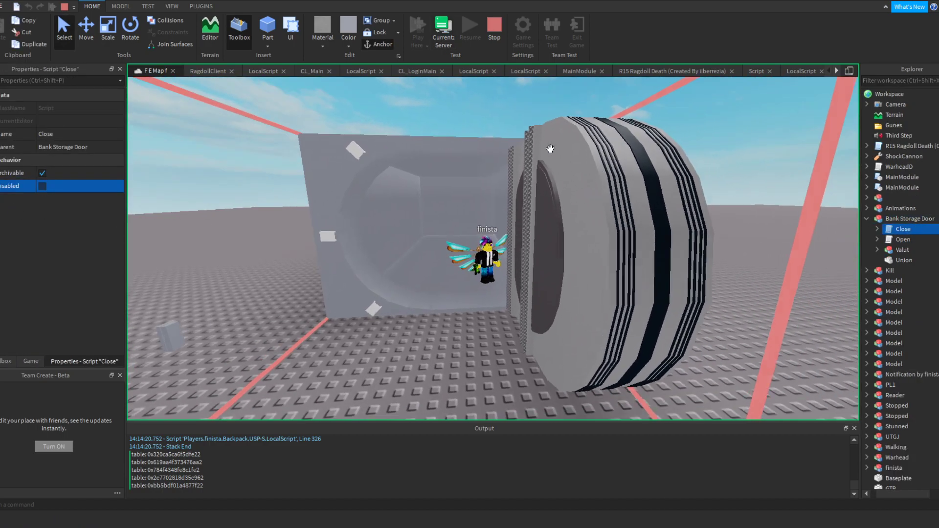
{"action": "left_click", "coordinate": [515, 102]}
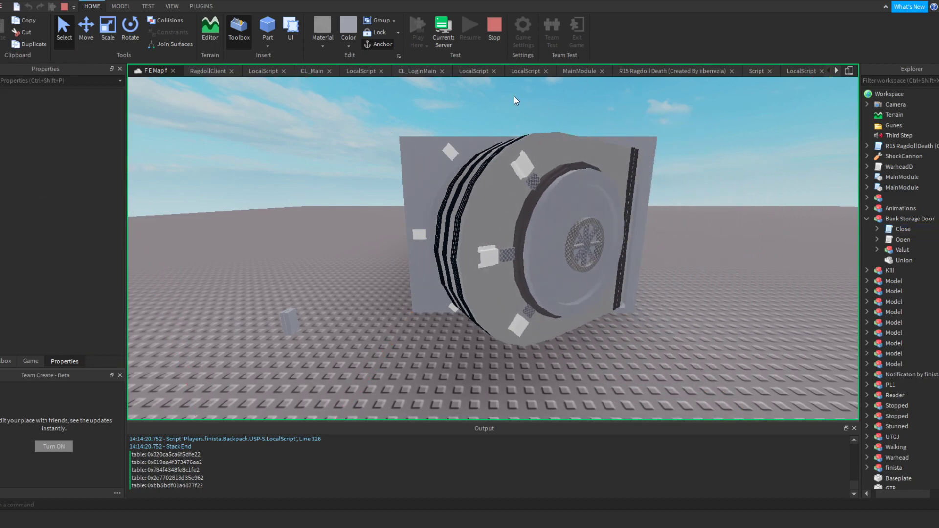
Examine the vault door, its locking bars and its central wheel from several angles and distances.
{"action": "right_click_drag", "start_coordinate": [514, 96], "coordinate": [514, 96]}
{"action": "right_click_drag", "start_coordinate": [622, 134], "coordinate": [622, 134]}
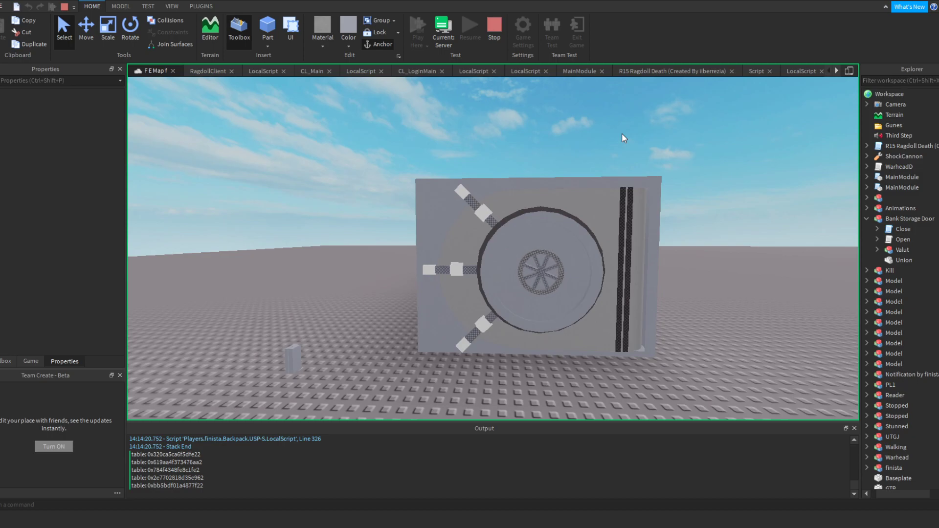
{"action": "scroll", "coordinate": [623, 138], "scroll_direction": "up", "scroll_amount": 2}
{"action": "scroll", "coordinate": [622, 134], "scroll_direction": "up", "scroll_amount": 3}
{"action": "right_click_drag", "start_coordinate": [622, 134], "coordinate": [622, 133]}
{"action": "scroll", "coordinate": [622, 133], "scroll_direction": "up", "scroll_amount": 1}
{"action": "scroll", "coordinate": [522, 324], "scroll_direction": "down", "scroll_amount": 8}
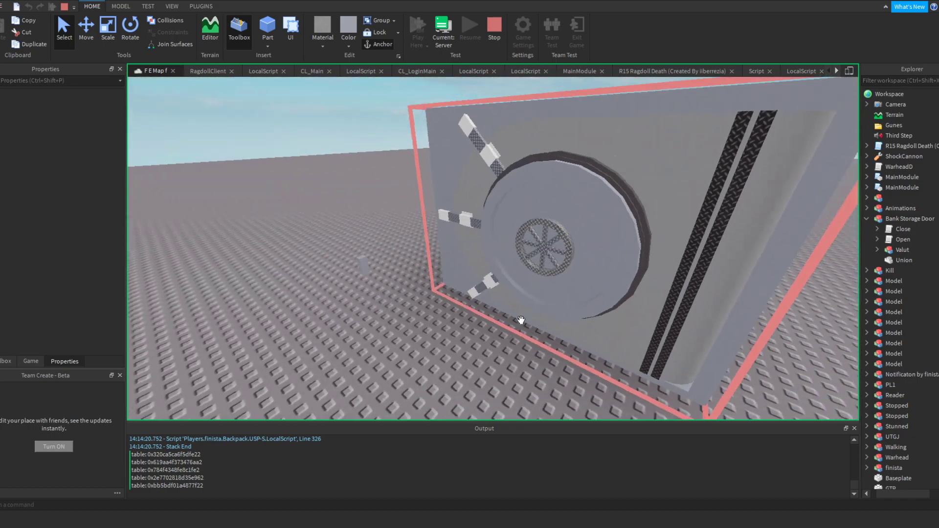
{"action": "scroll", "coordinate": [542, 309], "scroll_direction": "up", "scroll_amount": 4}
{"action": "right_click_drag", "start_coordinate": [542, 309], "coordinate": [542, 308]}
{"action": "scroll", "coordinate": [542, 308], "scroll_direction": "down", "scroll_amount": 2}
{"action": "scroll", "coordinate": [542, 307], "scroll_direction": "up", "scroll_amount": 10}
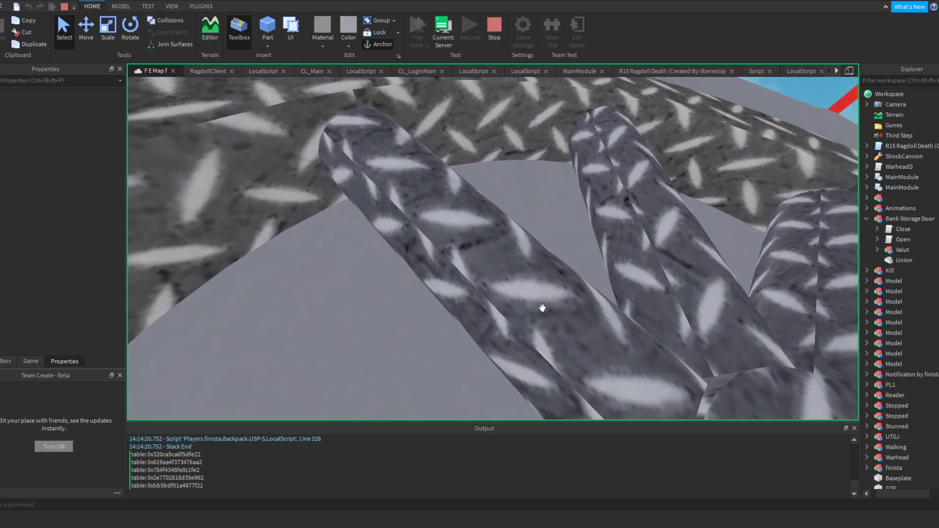
{"action": "scroll", "coordinate": [542, 308], "scroll_direction": "down", "scroll_amount": 10}
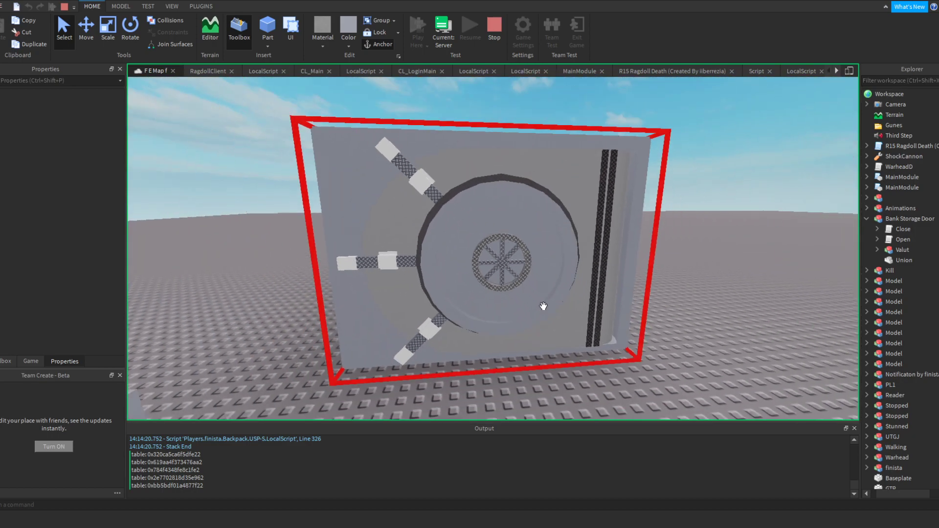
{"action": "left_click", "coordinate": [541, 309]}
{"action": "left_click", "coordinate": [659, 316]}
{"action": "scroll", "coordinate": [659, 316], "scroll_direction": "up", "scroll_amount": 7}
{"action": "right_click_drag", "start_coordinate": [658, 316], "coordinate": [661, 313]}
{"action": "scroll", "coordinate": [660, 314], "scroll_direction": "down", "scroll_amount": 8}
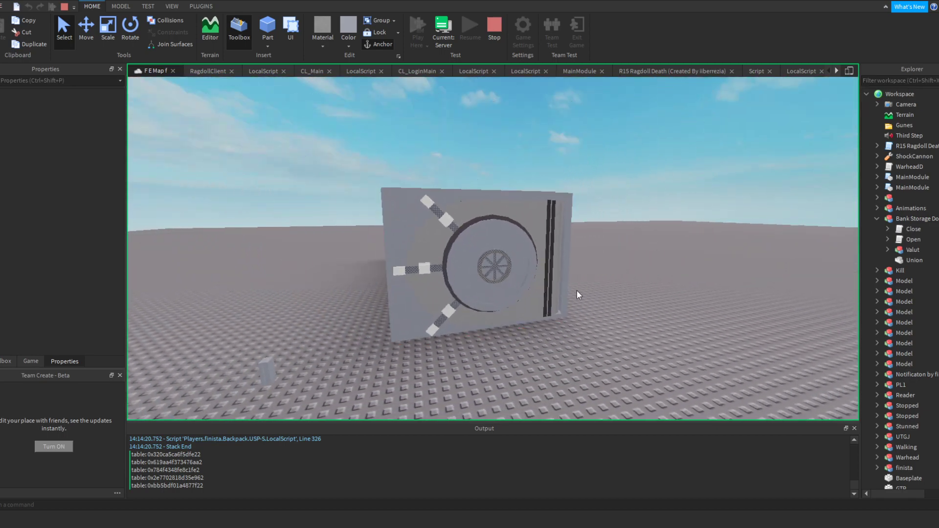